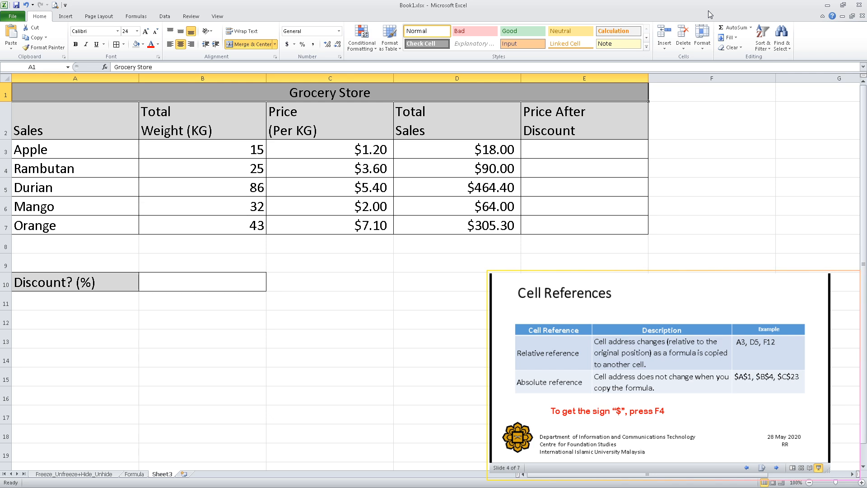
left_click(586, 79)
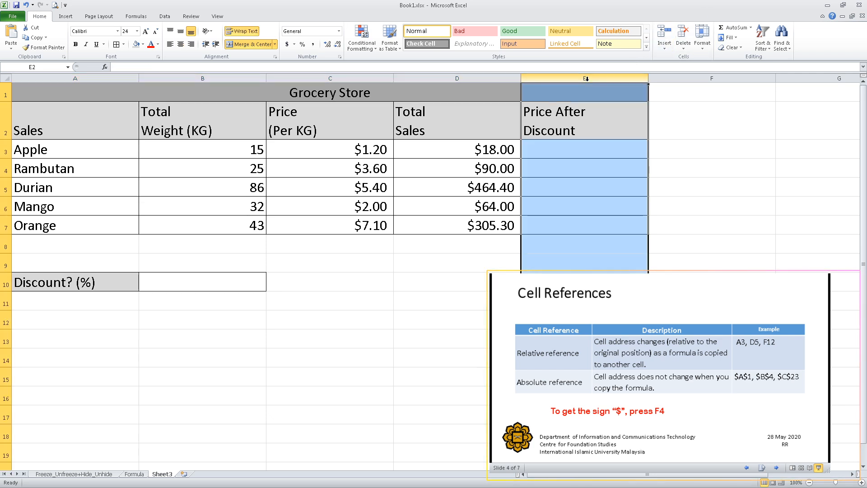
left_click(581, 115)
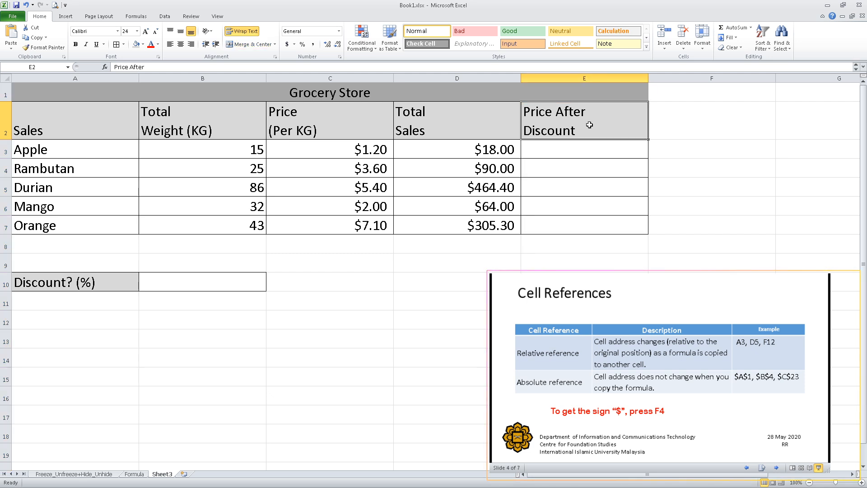
left_click(583, 151)
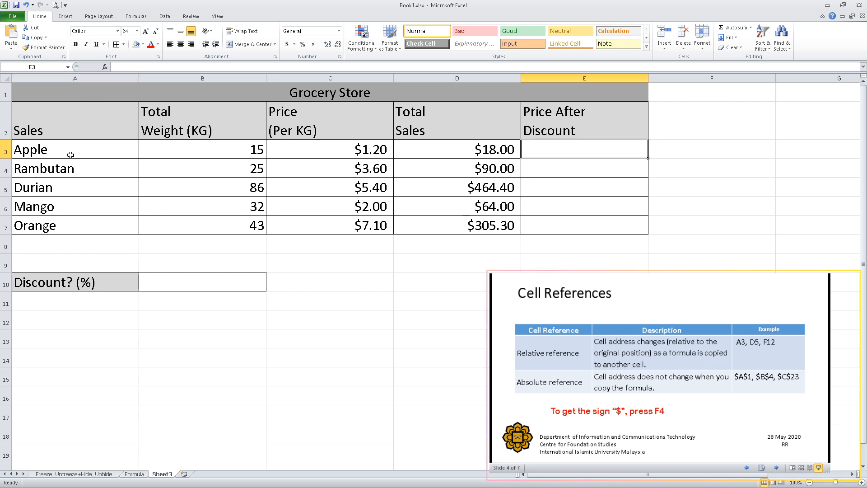
left_click(64, 285)
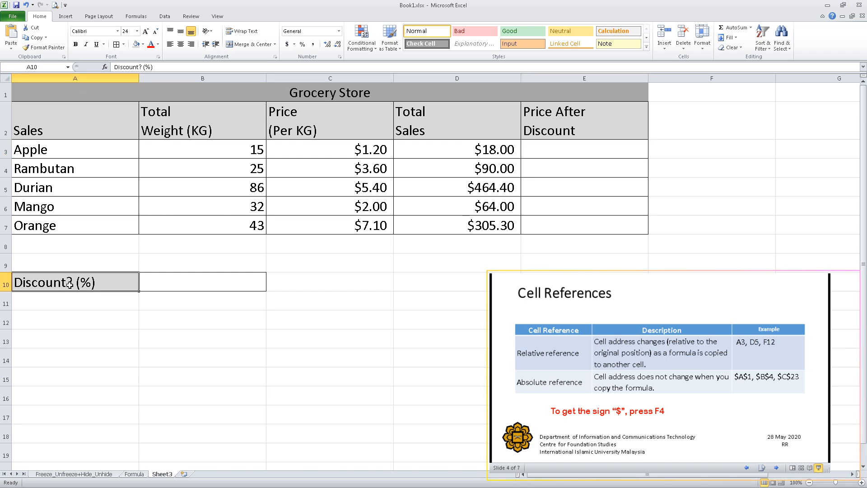
Step: Enter 0.15 as the discount in B10 and format the cell as a percentage
left_click(188, 285)
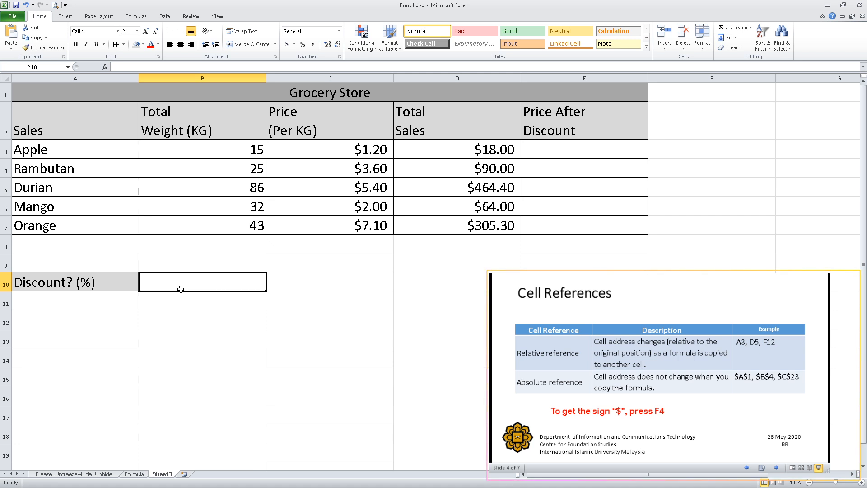
type("0.15")
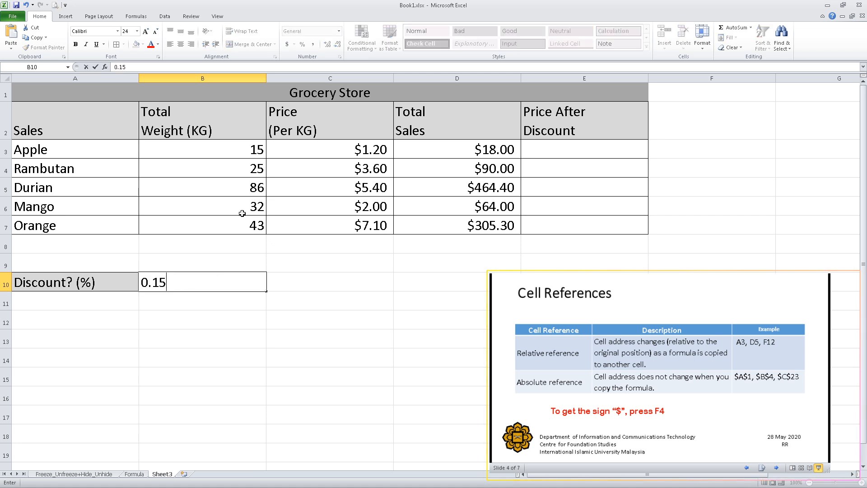
left_click(295, 288)
left_click(252, 289)
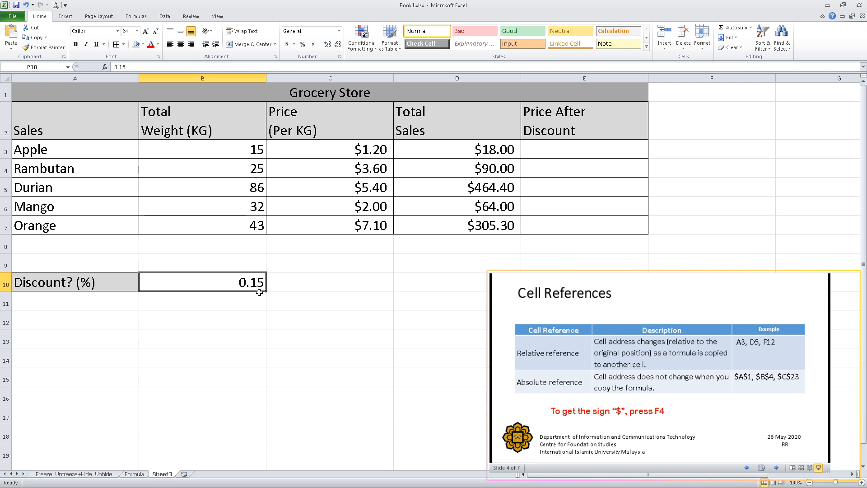
left_click(304, 46)
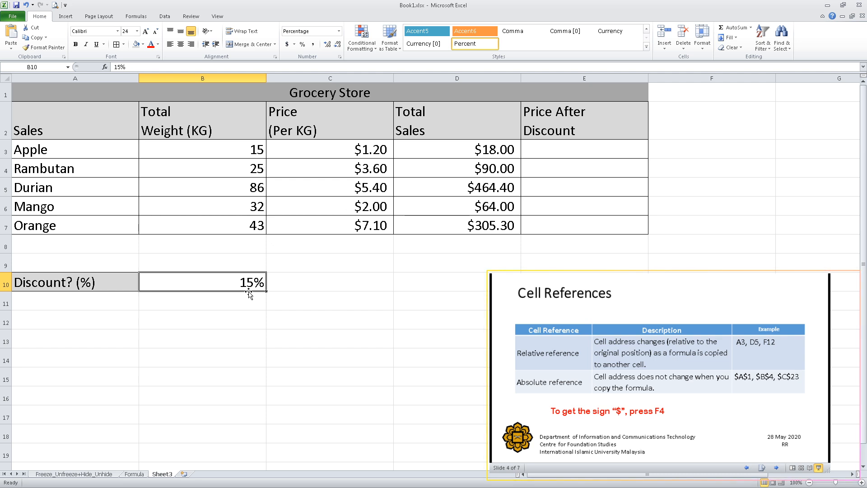
Step: Enter the formula =D3-D3*B10 in E3 to calculate Apple's price after discount
left_click(542, 153)
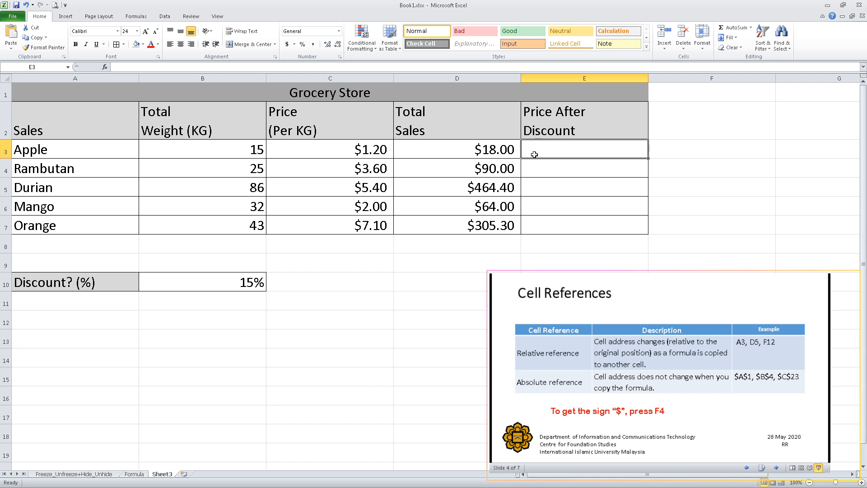
type("=")
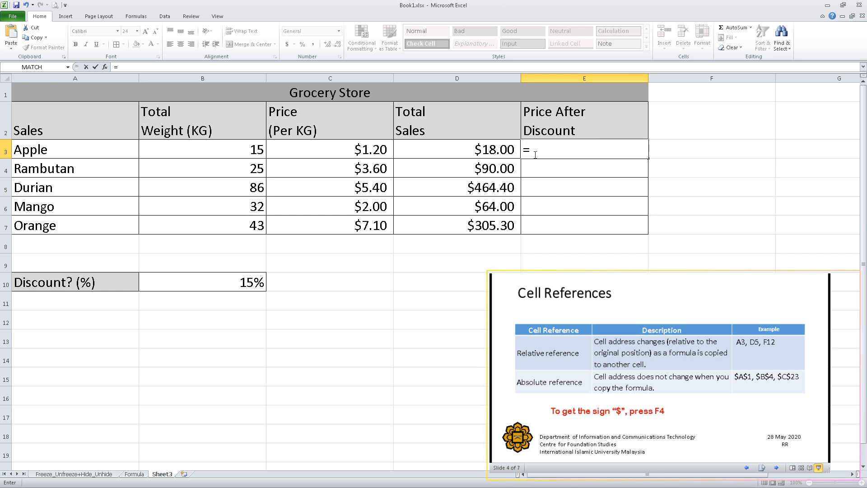
left_click(489, 152)
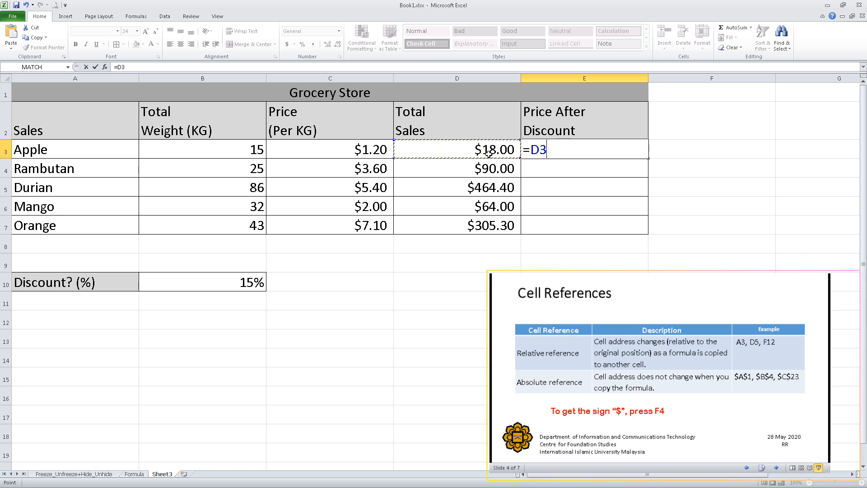
type("-")
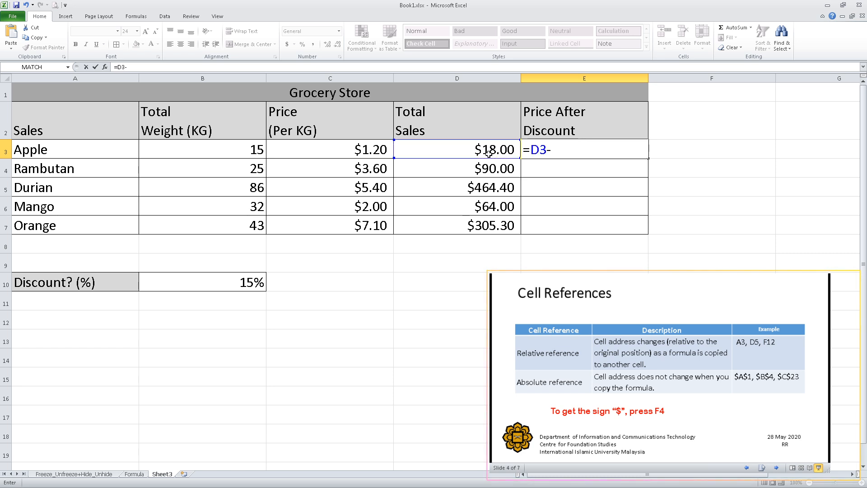
left_click(496, 150)
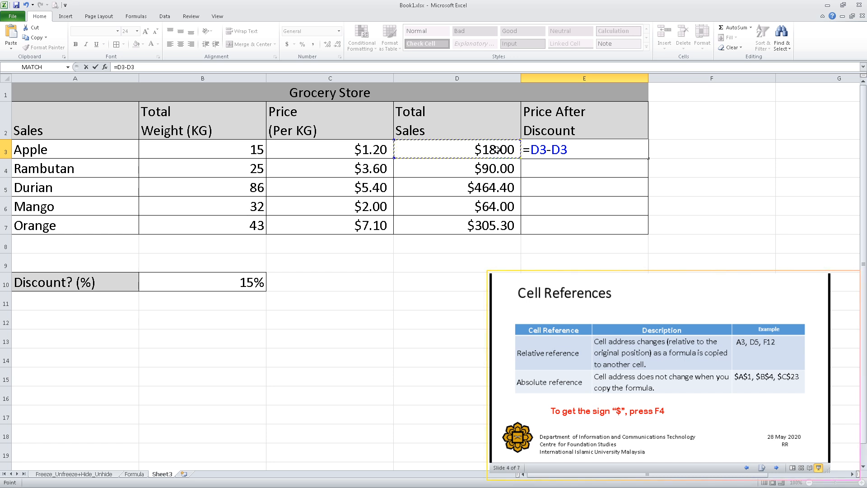
type("*")
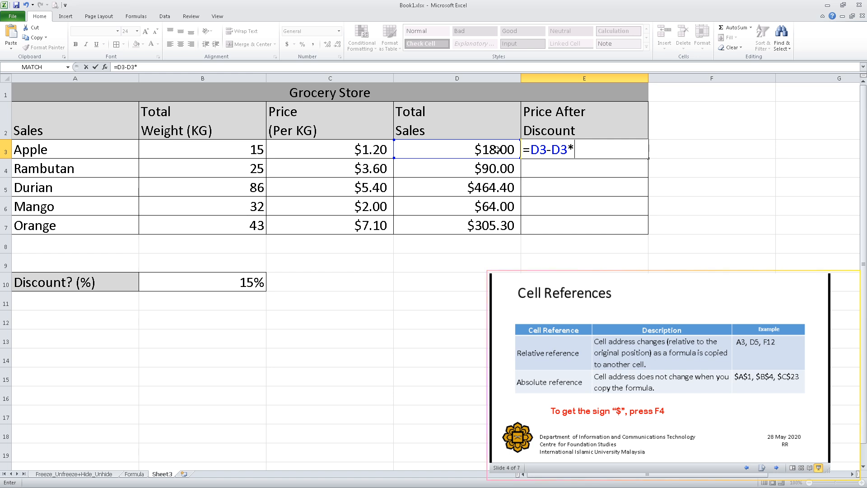
left_click(230, 289)
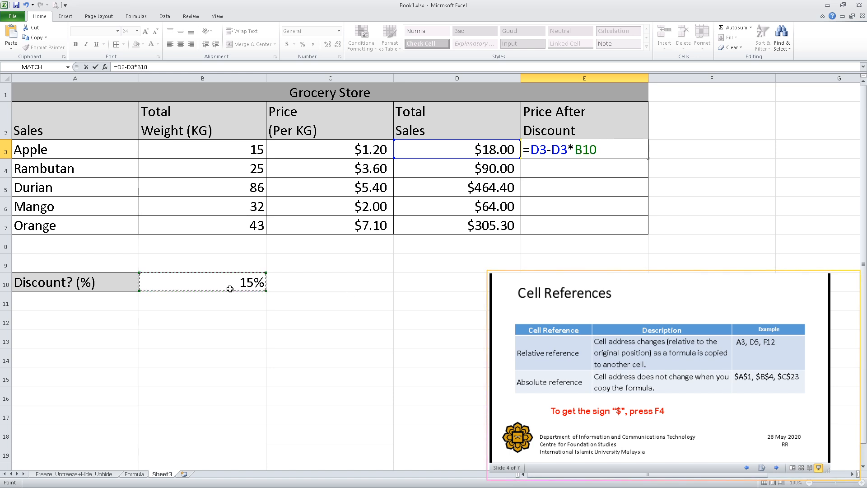
key("Return")
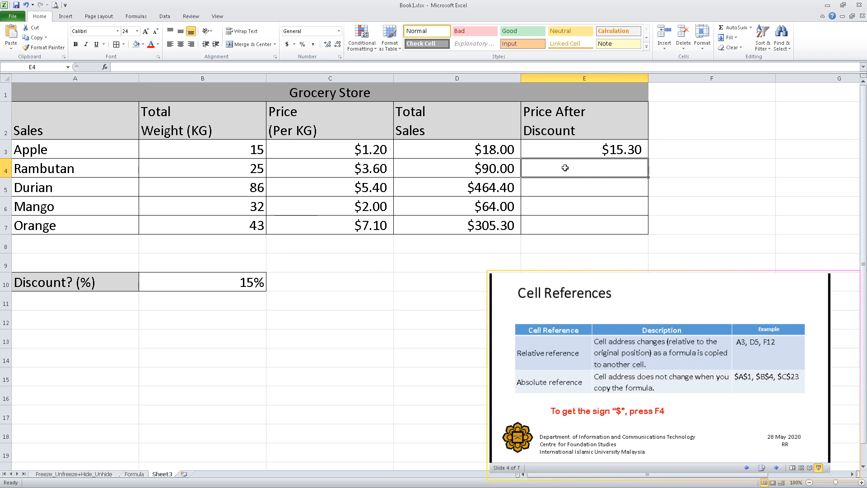
Step: Fill the price-after-discount formula from E3 down through E7 for the remaining fruits
left_click(565, 186)
left_click(566, 207)
left_click(571, 226)
left_click(571, 154)
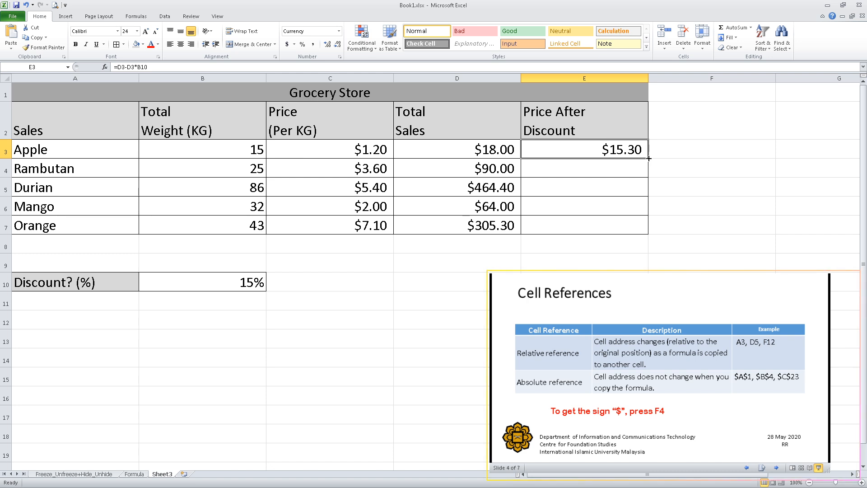
left_click_drag(648, 158, 648, 233)
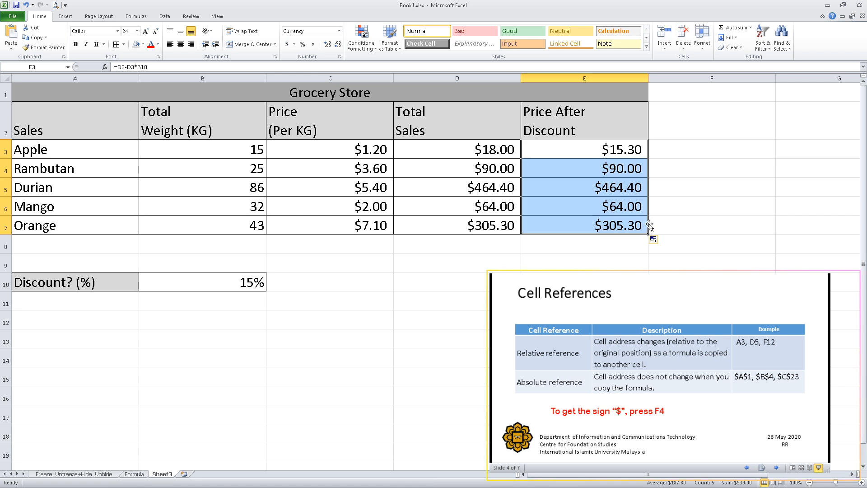
Step: Compare the Total Sales and Price After Discount cells row by row from Rambutan to Orange
left_click(611, 168)
left_click(493, 175)
left_click(574, 176)
left_click(499, 193)
left_click(560, 192)
left_click(513, 207)
left_click(553, 205)
left_click(497, 226)
left_click(560, 227)
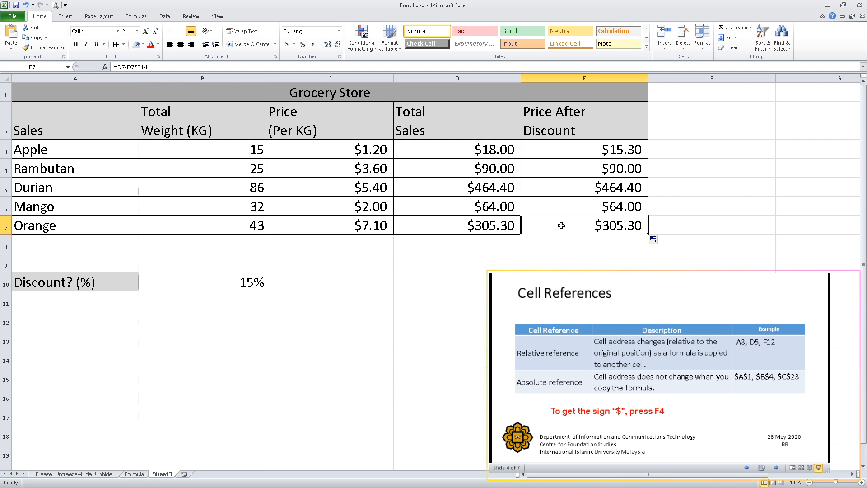
left_click(561, 175)
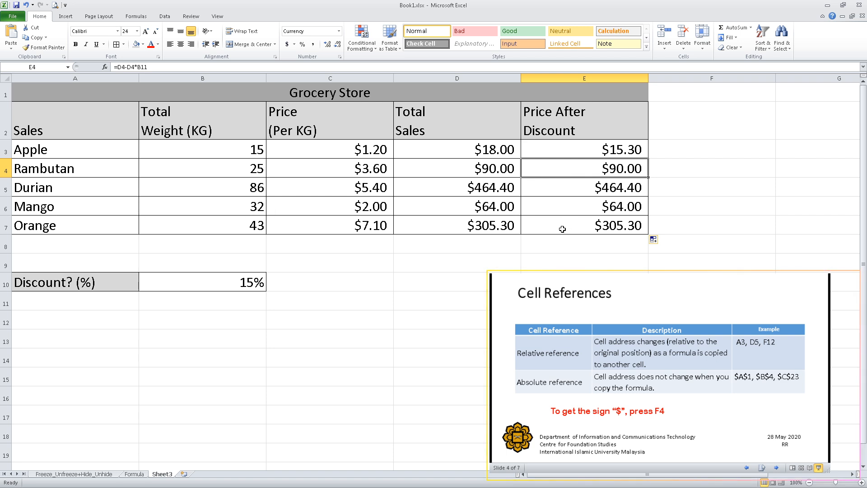
Step: Show the sheet's formulas, examine the cell references in the Price After Discount column, and switch back to displaying values
key("ctrl+grave")
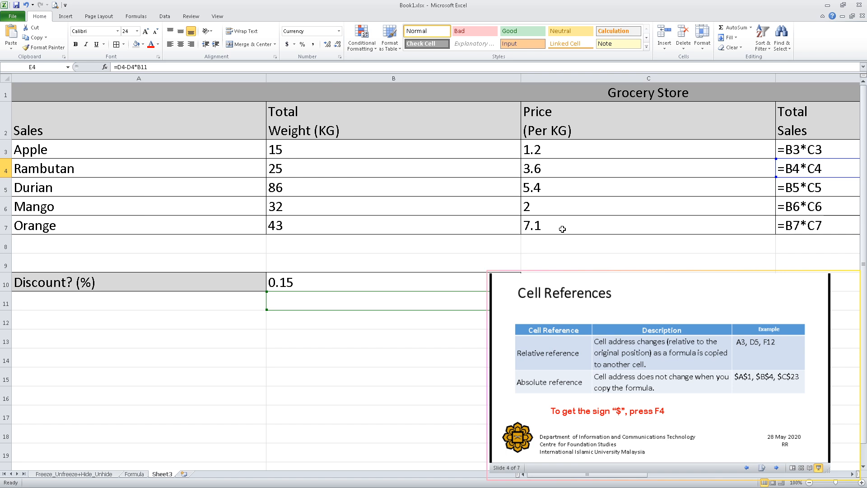
left_click_drag(586, 478, 645, 479)
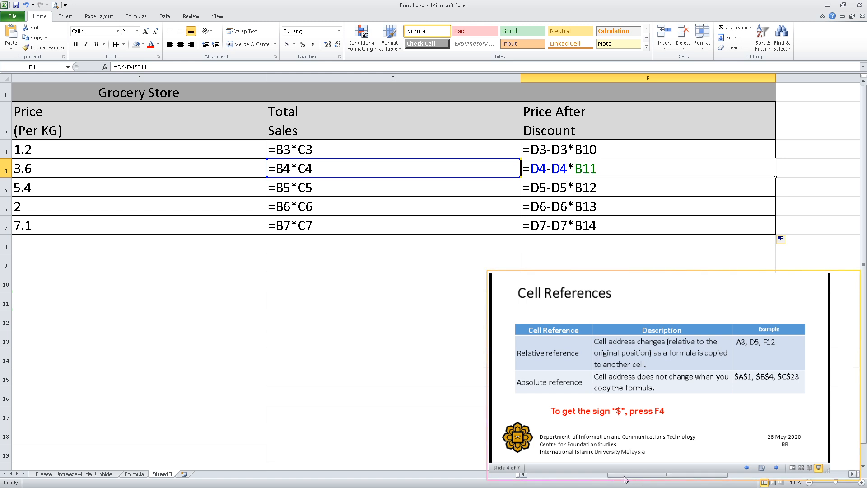
left_click_drag(630, 476, 570, 479)
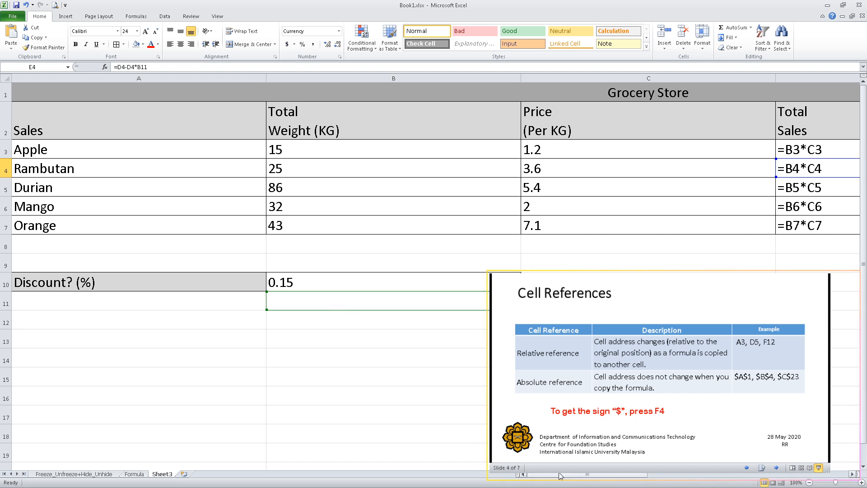
left_click_drag(561, 476, 621, 477)
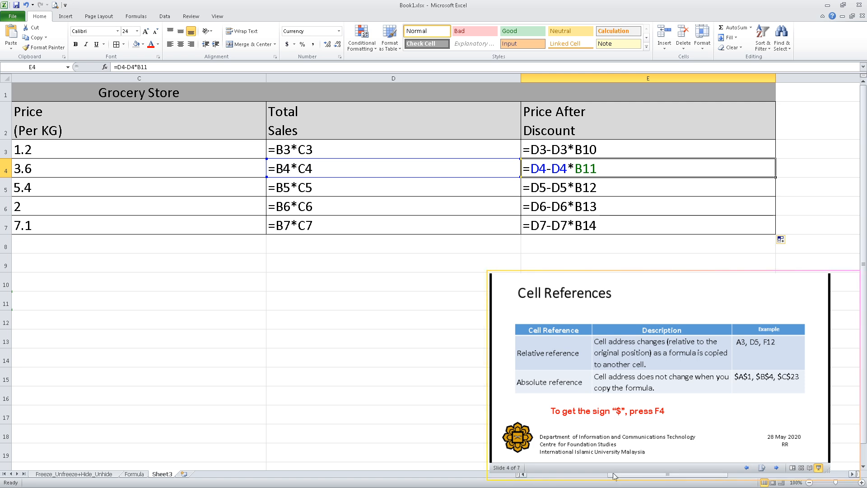
key("ctrl+grave")
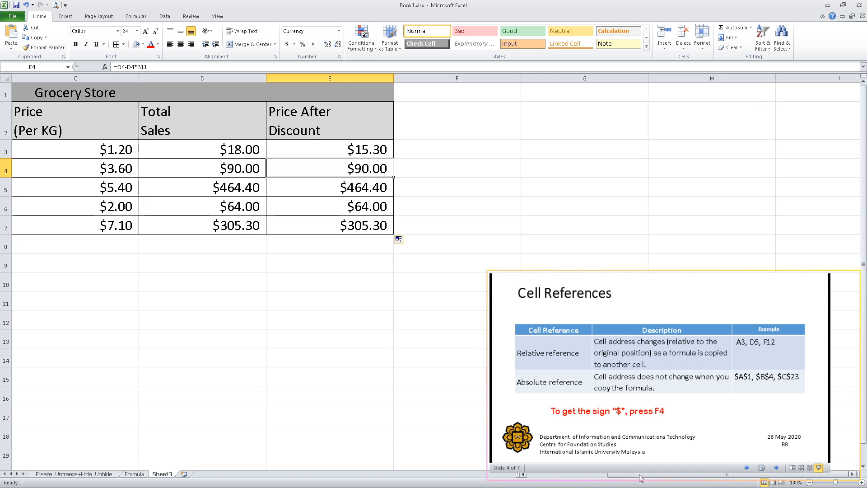
Step: Clear the copied discount formulas from E4:E7
left_click_drag(643, 477, 567, 479)
left_click_drag(613, 171, 609, 231)
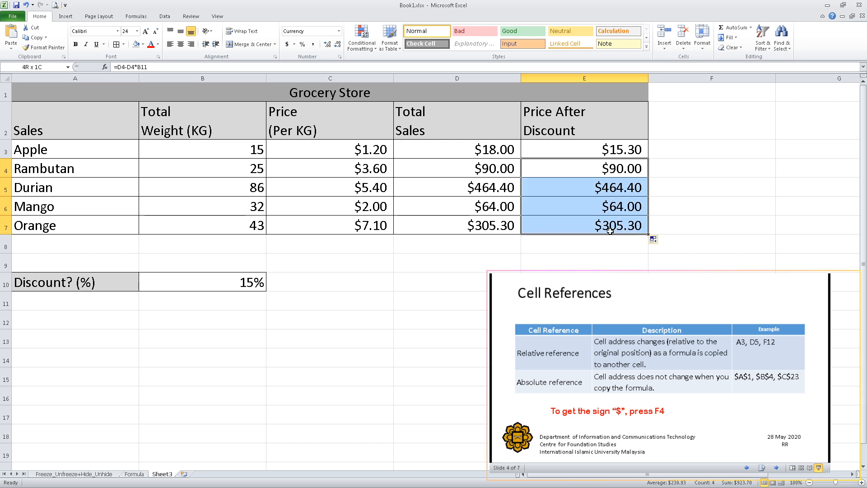
key("Delete")
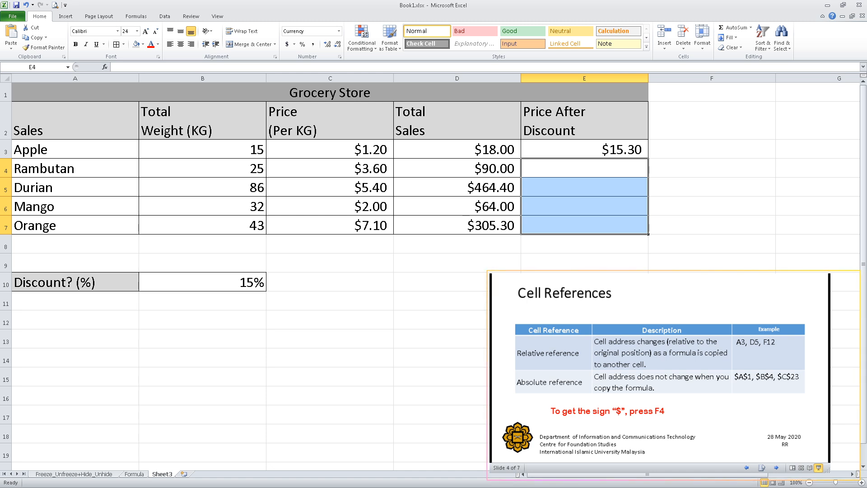
Step: Make the discount reference in the E3 formula absolute so it reads =D3-D3*$B$10
left_click(607, 154)
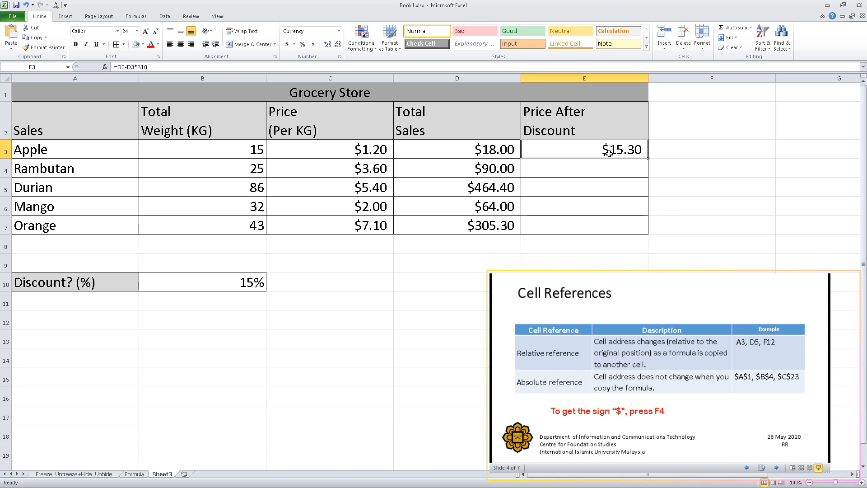
double_click(609, 149)
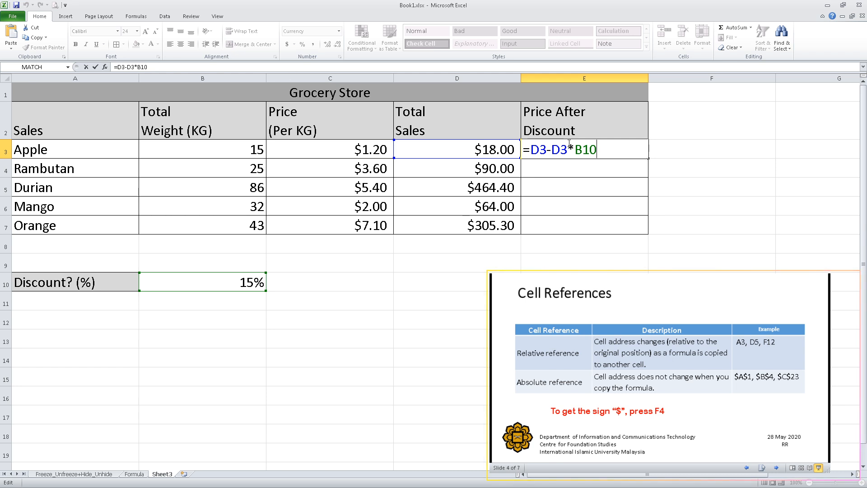
left_click(541, 155)
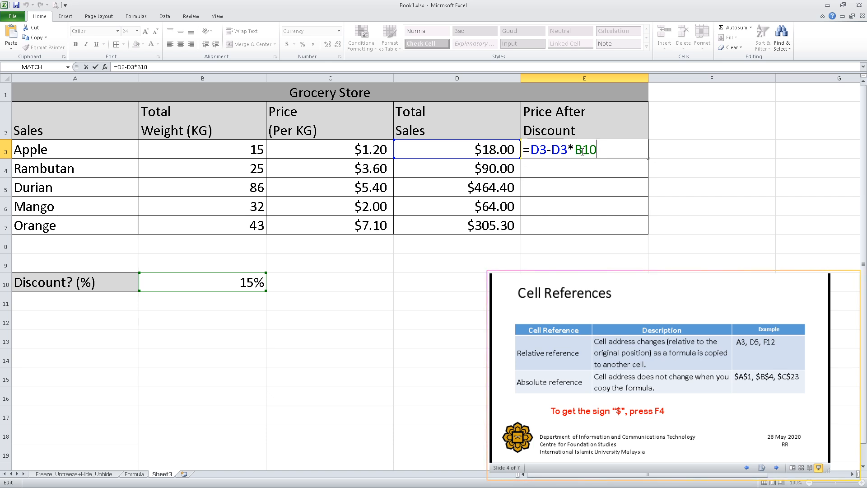
left_click_drag(575, 152, 597, 153)
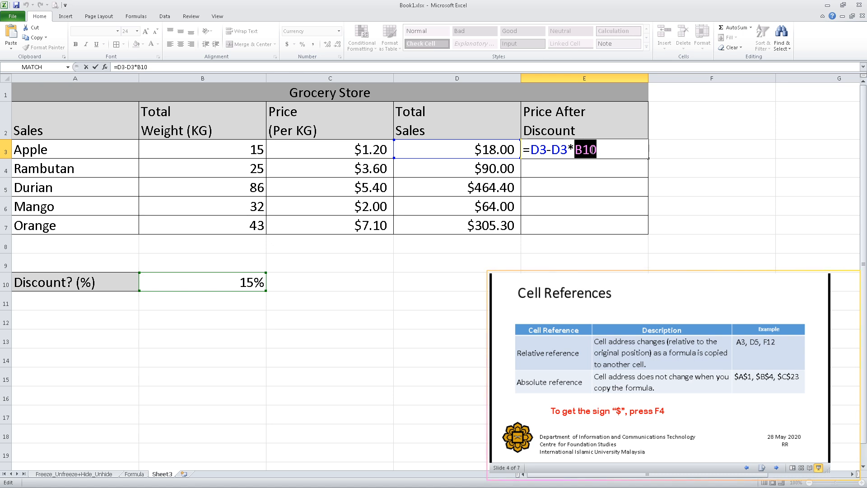
left_click(574, 153)
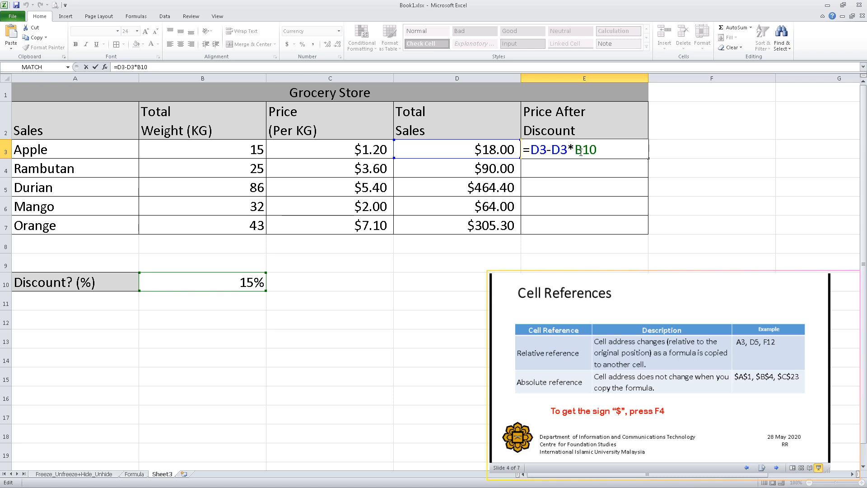
type("$")
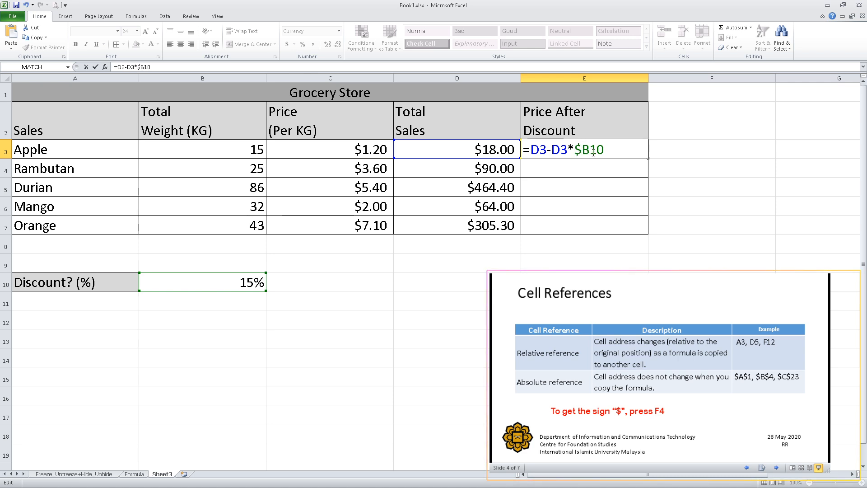
left_click(591, 150)
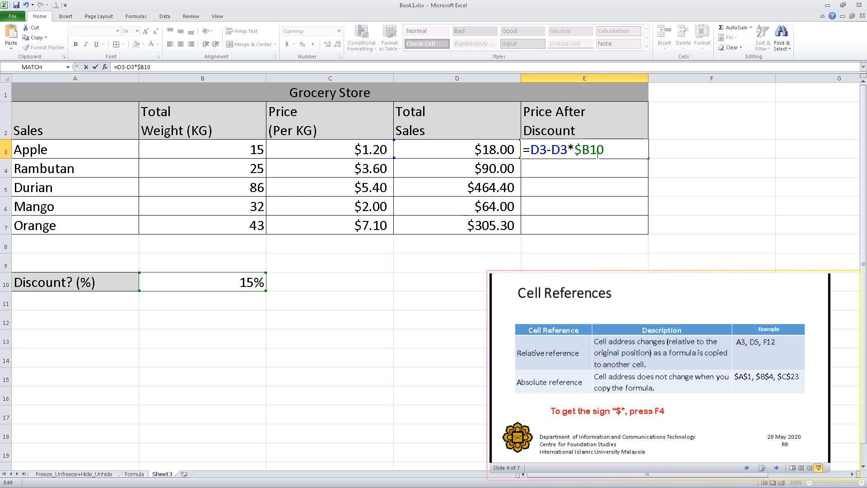
type("$")
key("Return")
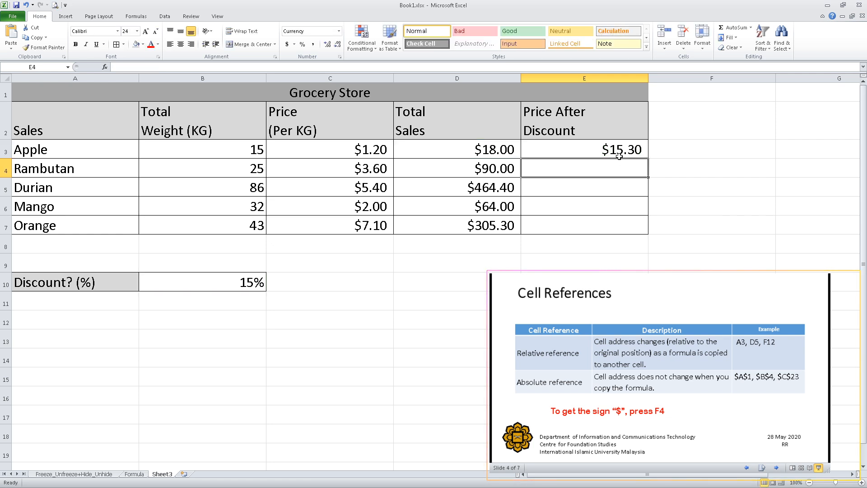
Step: Fill the E3 discount formula down through E7 so every fruit uses the absolute discount reference
left_click(621, 153)
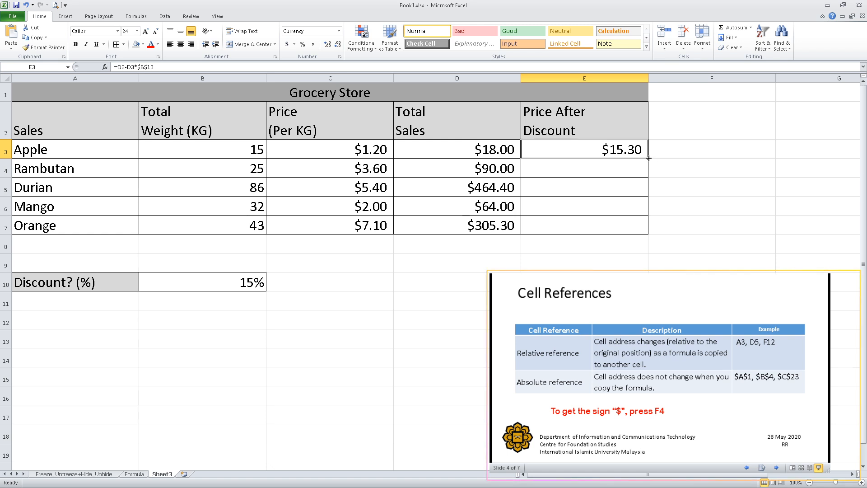
left_click_drag(648, 157, 647, 229)
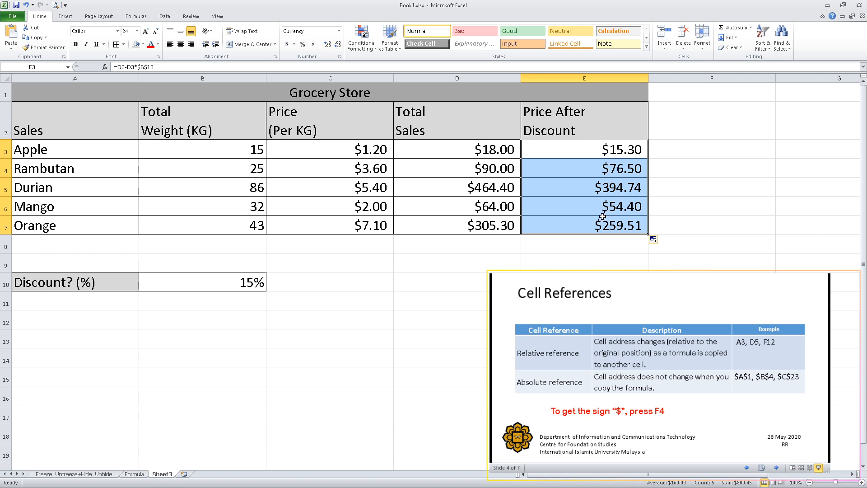
Step: Show the sheet's formulas, check the $B$10 reference in each Price After Discount cell, and return to displaying values
key("ctrl+grave")
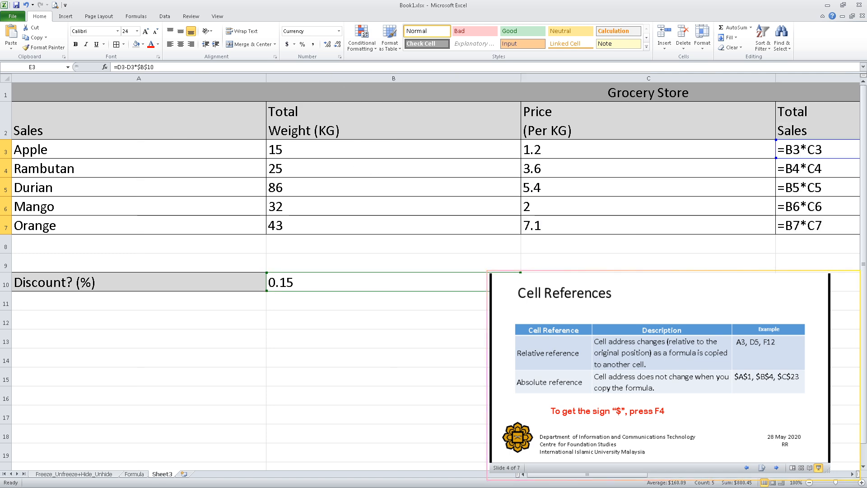
left_click_drag(572, 476, 652, 475)
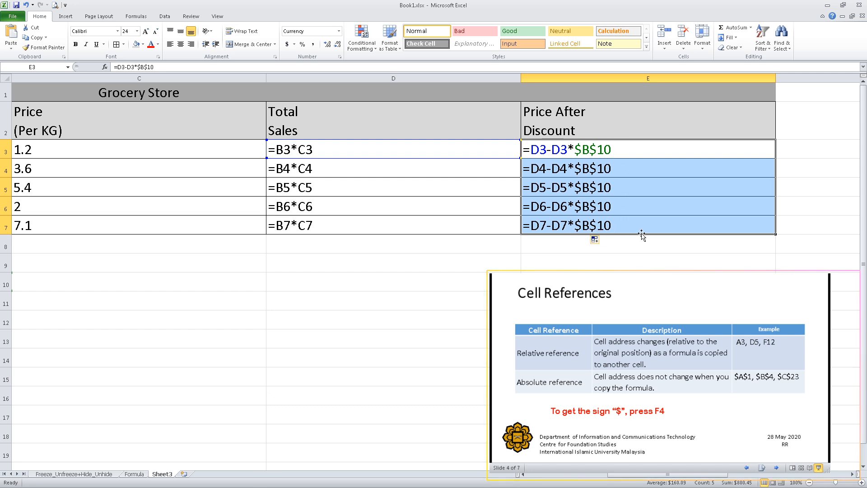
key("ctrl+grave")
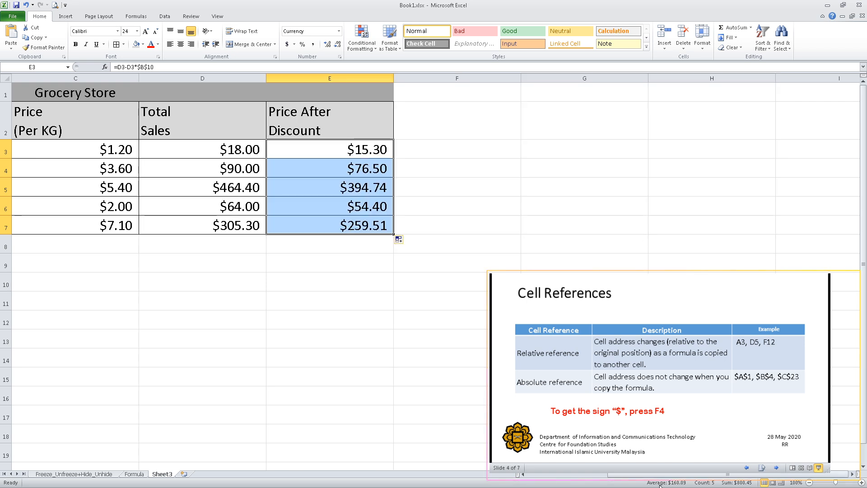
left_click_drag(660, 473, 559, 474)
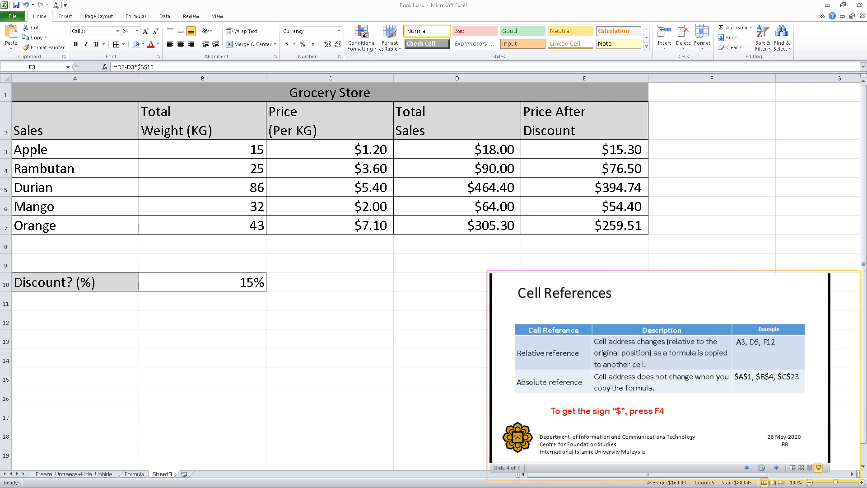
Step: Set the discount percentage in B10 to 20%
left_click(244, 282)
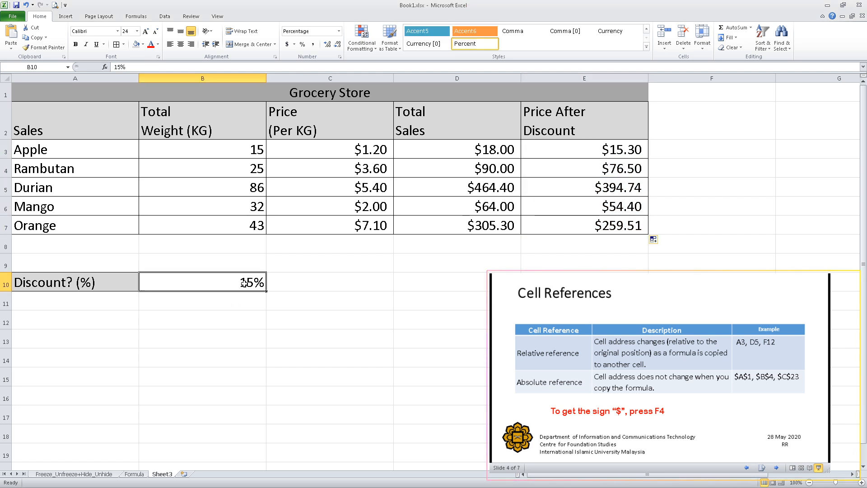
double_click(261, 289)
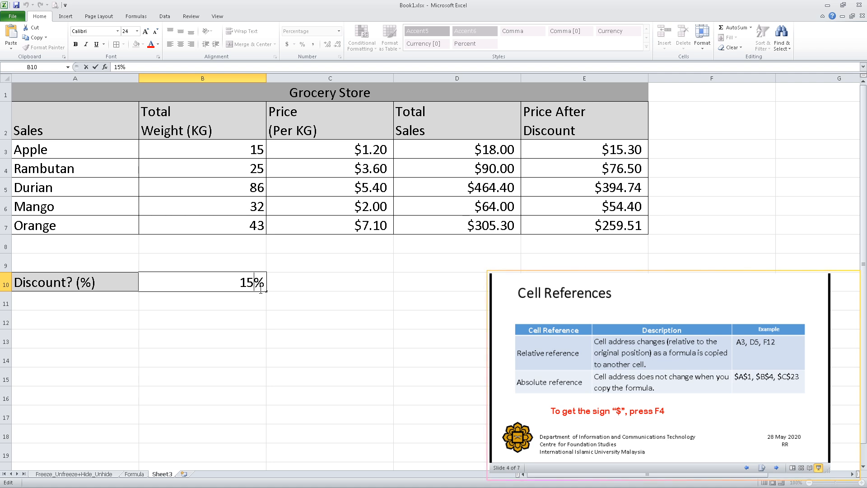
key("BackSpace")
key("BackSpace")
type("20")
key("Return")
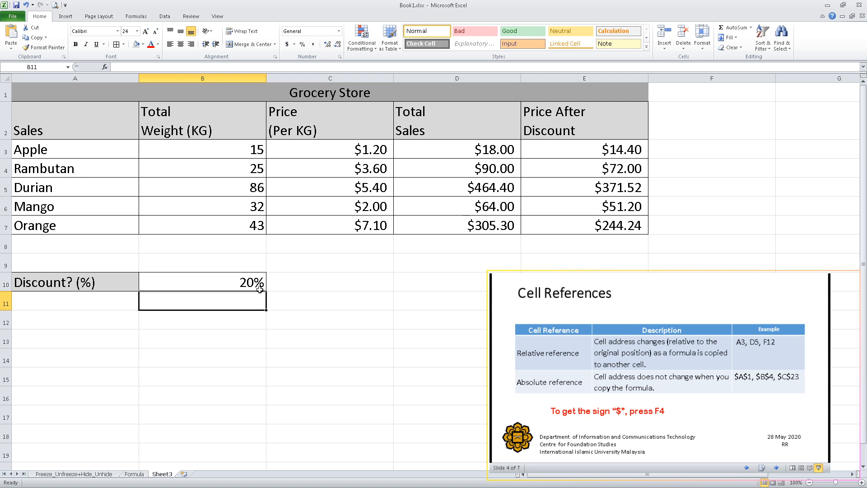
Step: Select the Price After Discount cells E3:E7 and review their recalculated values against the discount cell
left_click(259, 285)
left_click(596, 147)
left_click_drag(596, 147, 604, 235)
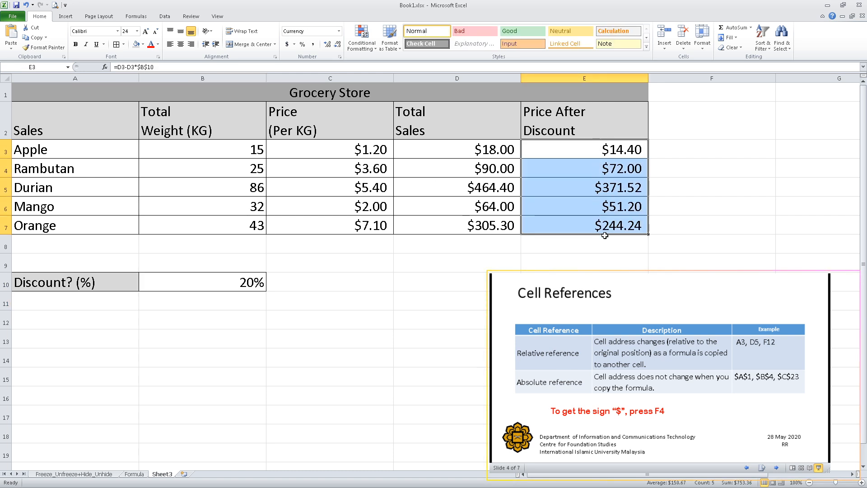